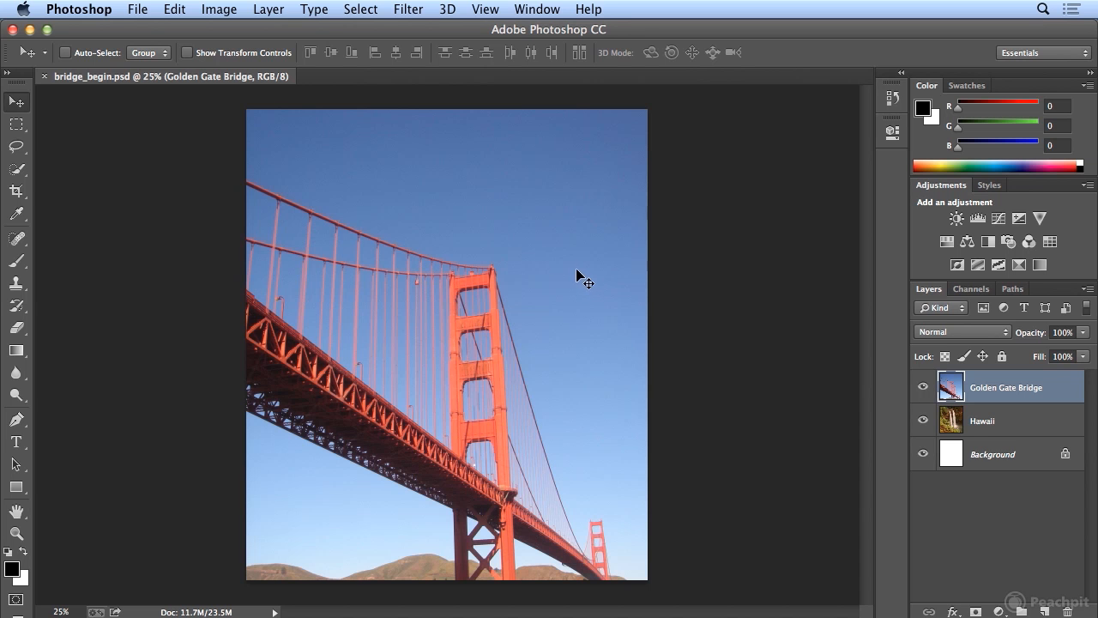
Step: Switch from the Quick Selection tool to the Magic Wand tool
{"action": "left_click", "coordinate": [14, 172]}
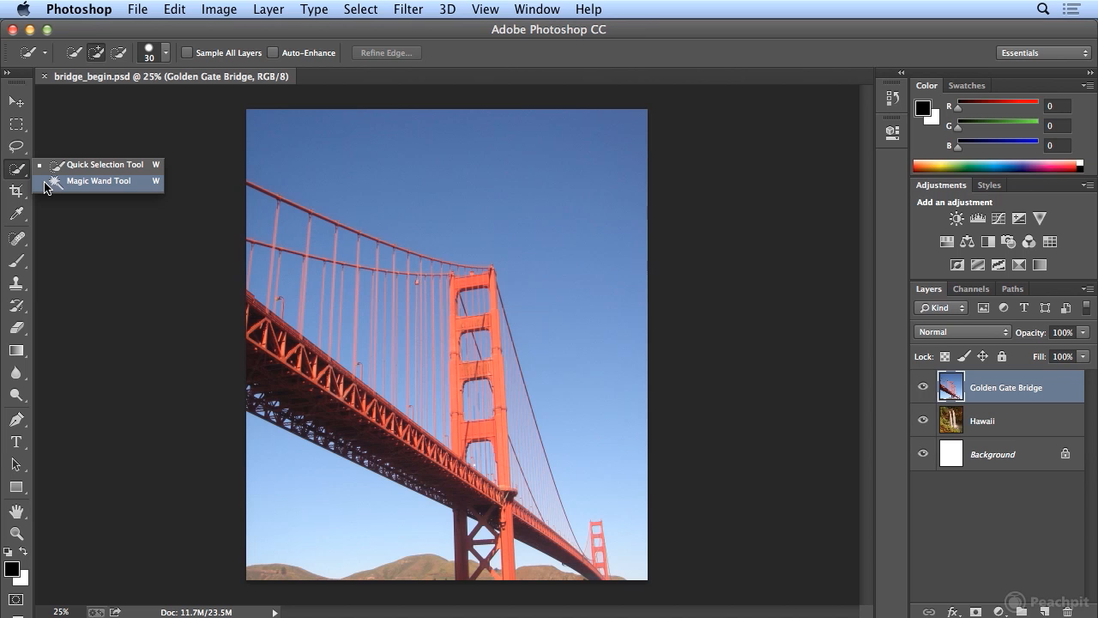
{"action": "left_click", "coordinate": [45, 186]}
{"action": "left_click", "coordinate": [25, 173]}
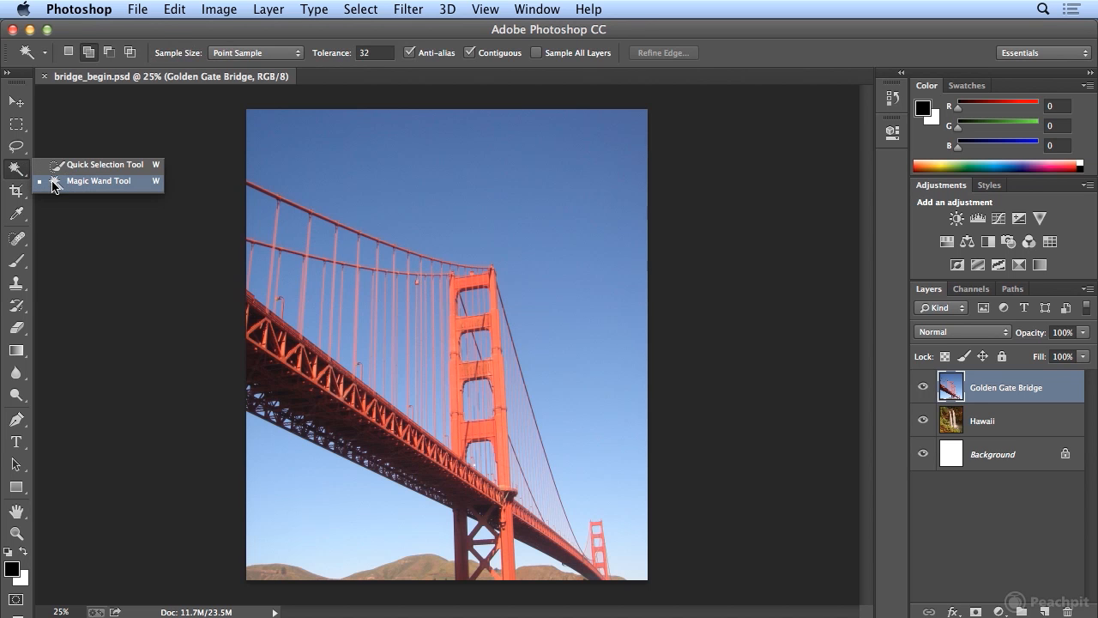
{"action": "left_click", "coordinate": [53, 186]}
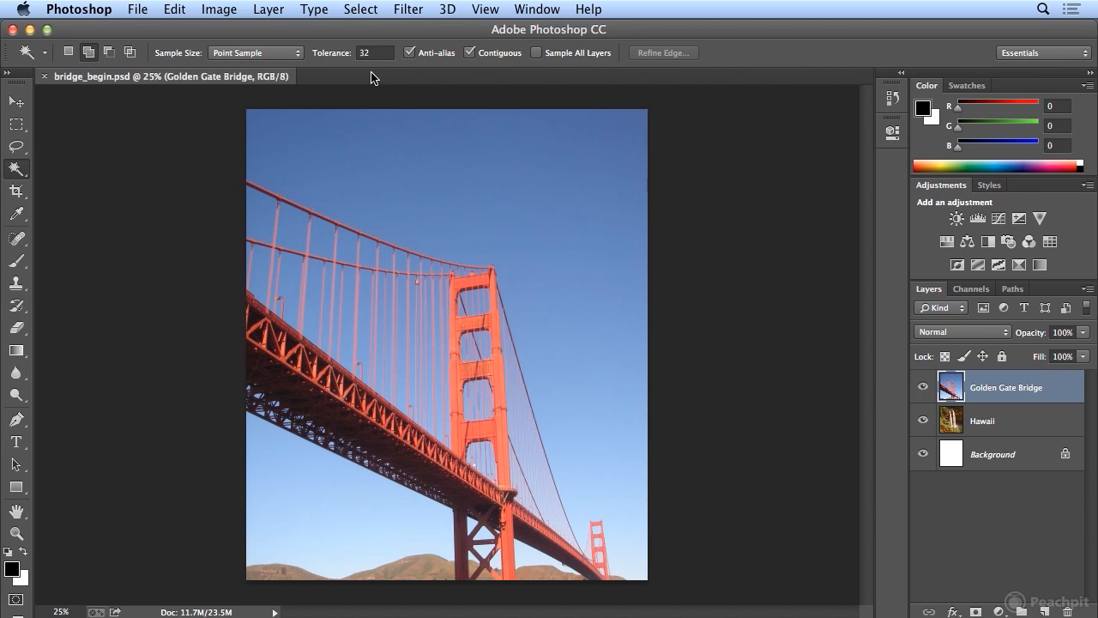
Step: Try selecting the upper sky with the Magic Wand at tolerance 32, and clear the selection
{"action": "left_click", "coordinate": [624, 128]}
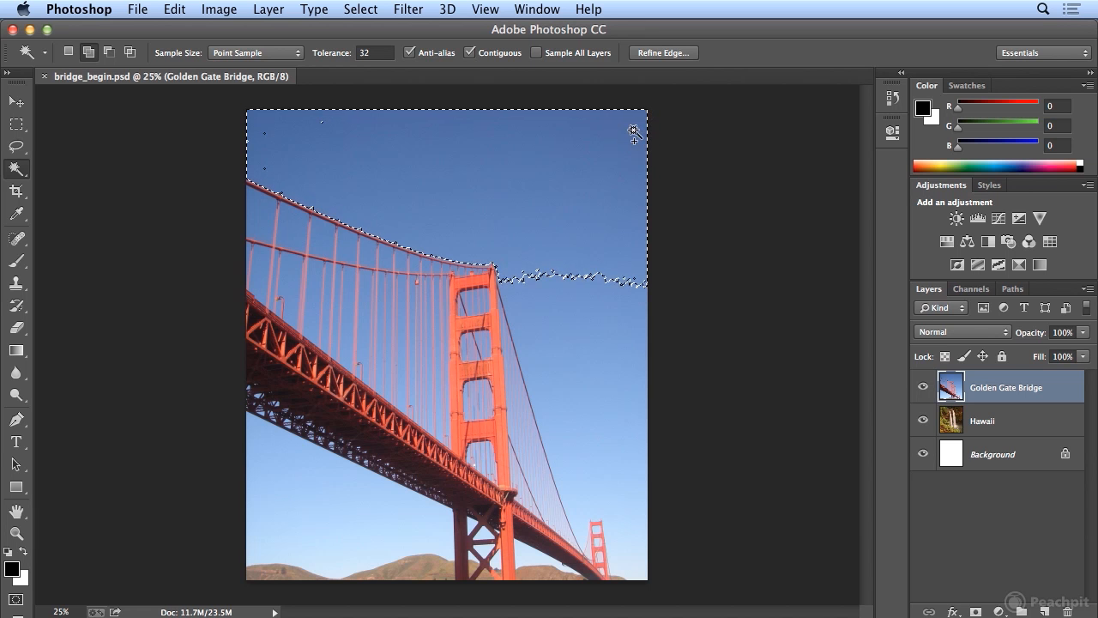
{"action": "left_click", "coordinate": [379, 8]}
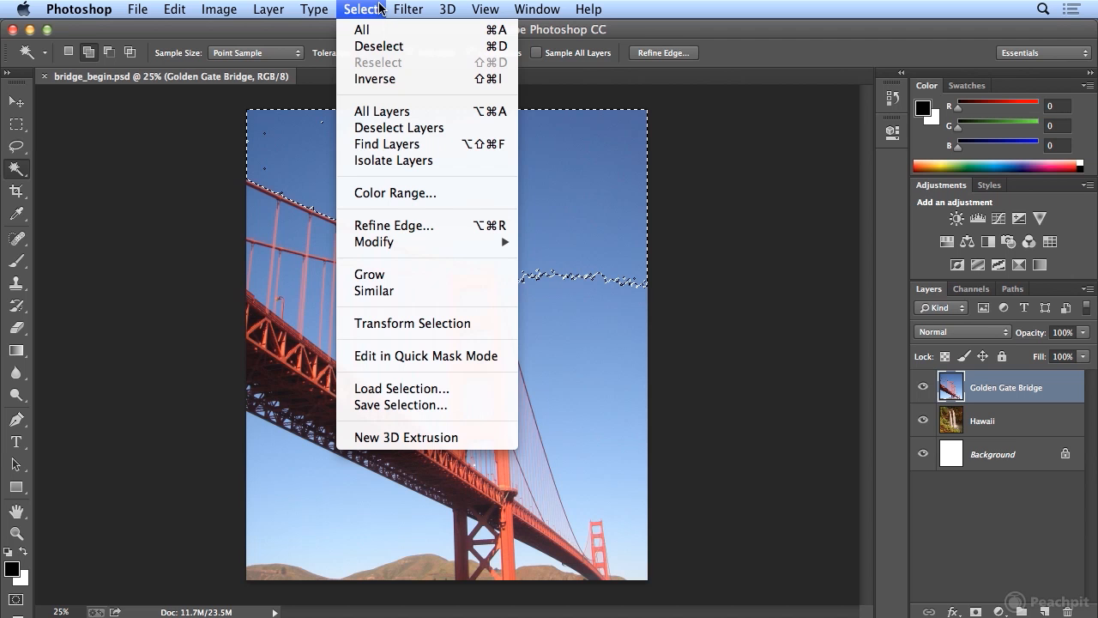
{"action": "left_click", "coordinate": [374, 47]}
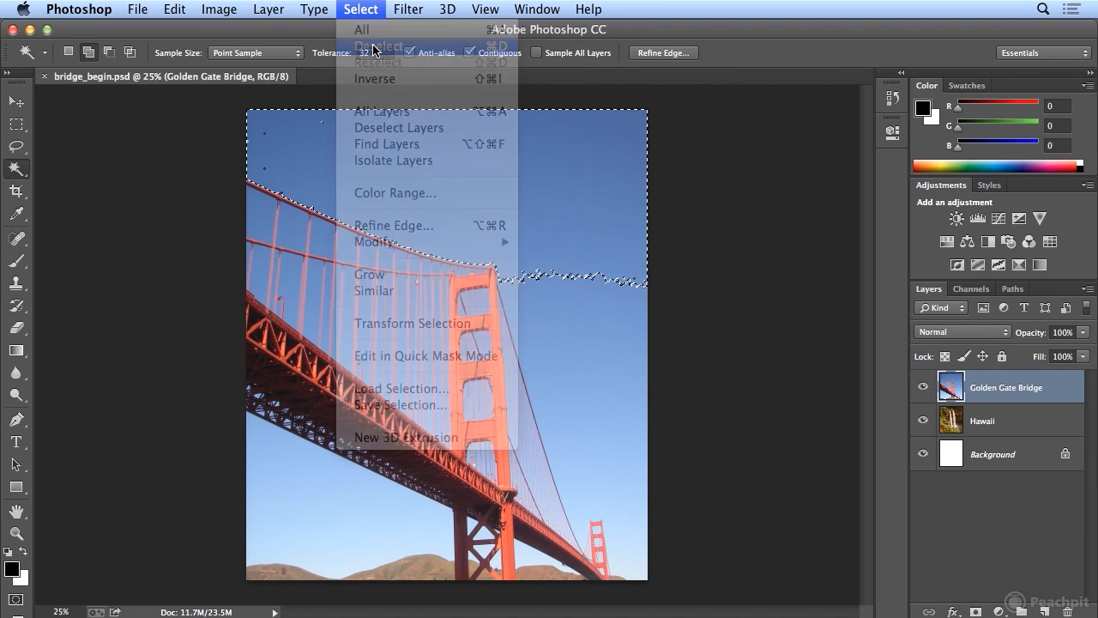
Step: Try selecting the sky with the Magic Wand tolerance at 100, and clear the selection
{"action": "double_click", "coordinate": [377, 52]}
{"action": "type", "text": "100"}
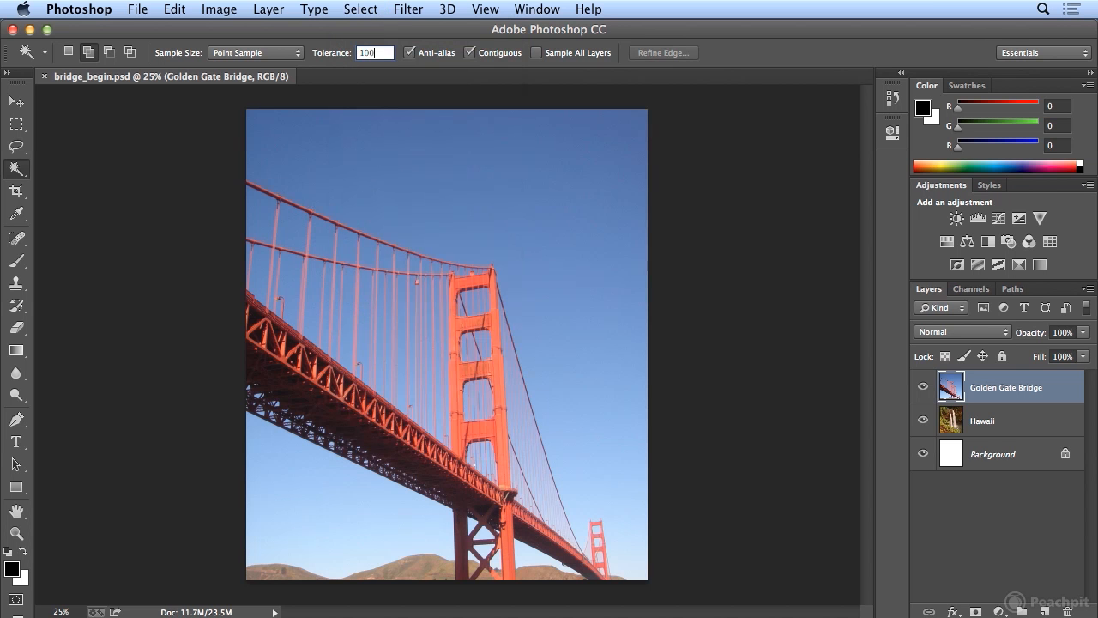
{"action": "left_click", "coordinate": [624, 127]}
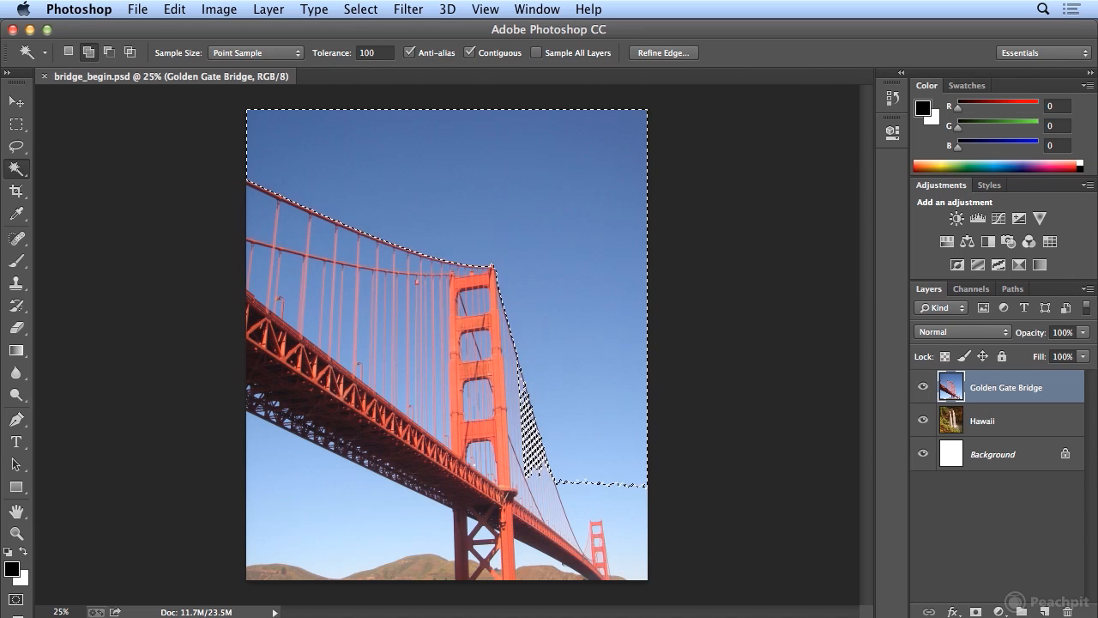
{"action": "left_click", "coordinate": [360, 9]}
{"action": "left_click", "coordinate": [365, 46]}
Step: Set the Magic Wand tolerance to 50 and sample different sky areas in New Selection mode, ending with the mid-sky beside the large tower
{"action": "left_click", "coordinate": [369, 52]}
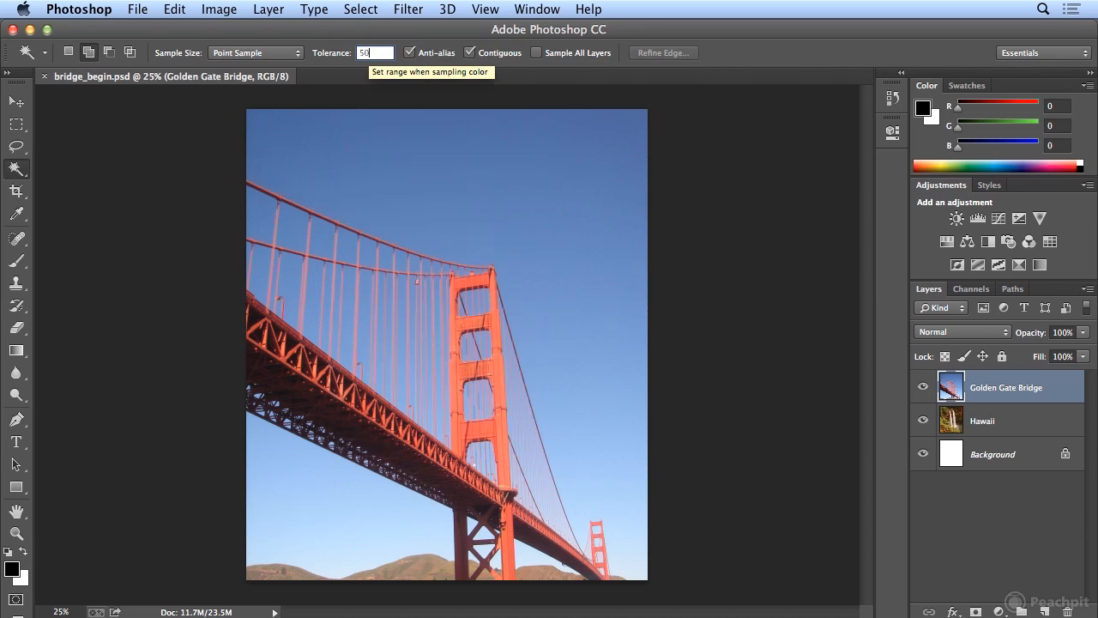
{"action": "left_click", "coordinate": [616, 133]}
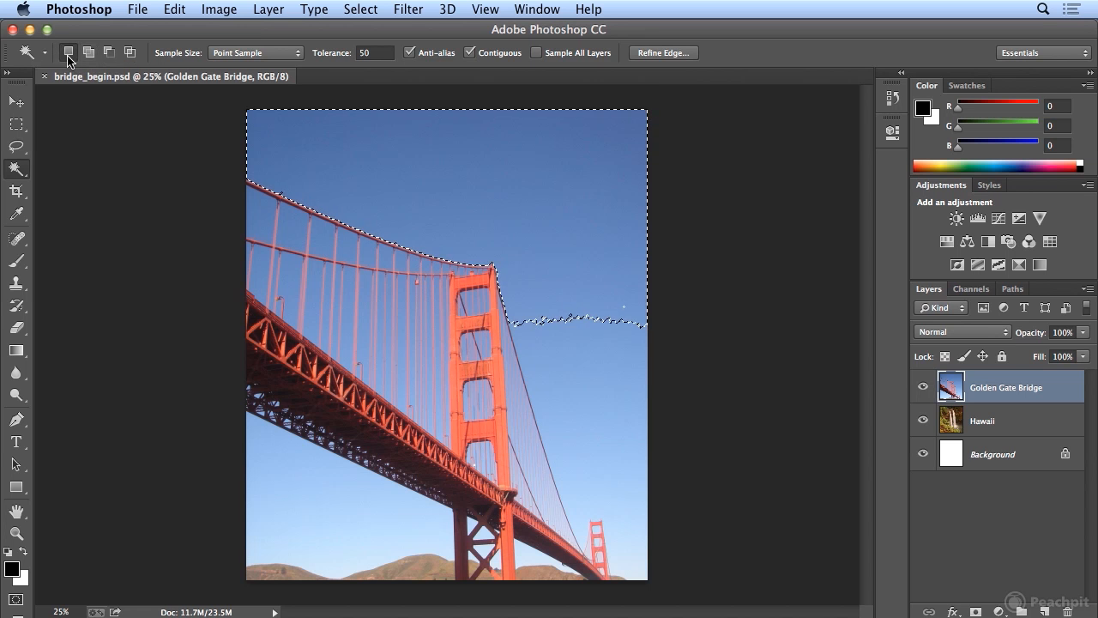
{"action": "left_click", "coordinate": [597, 373]}
{"action": "left_click", "coordinate": [439, 150]}
{"action": "left_click", "coordinate": [591, 374]}
{"action": "left_click", "coordinate": [567, 139]}
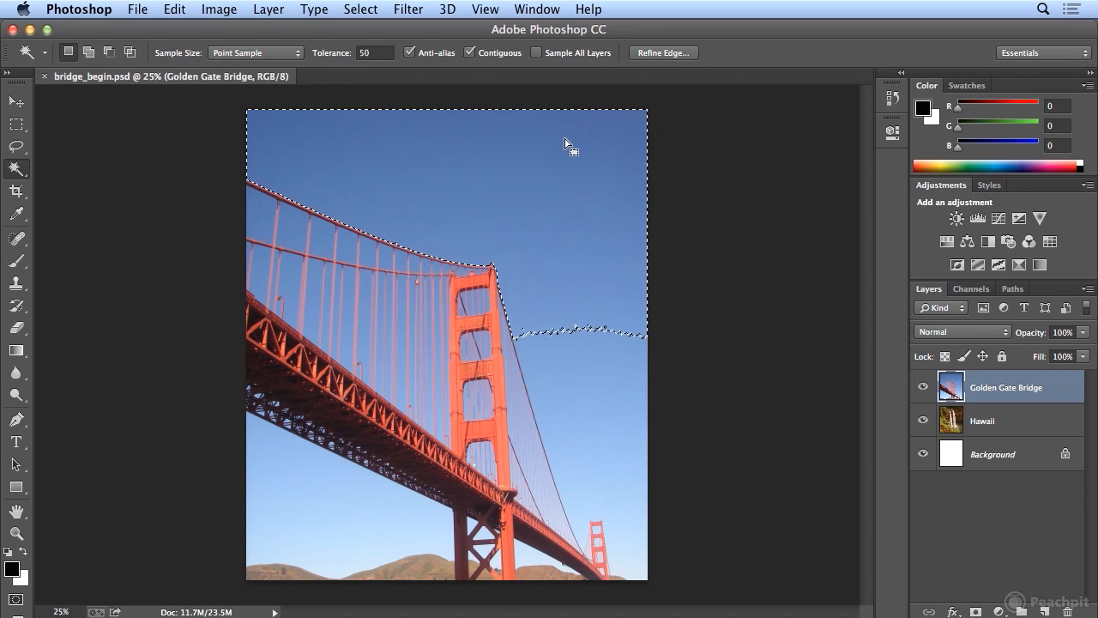
{"action": "left_click", "coordinate": [597, 373]}
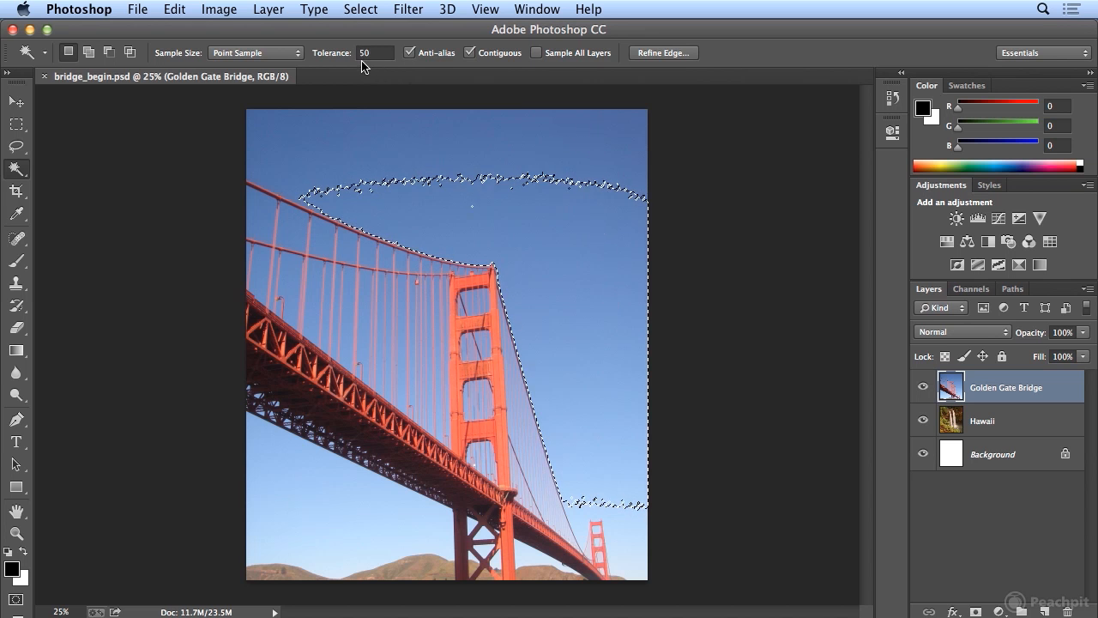
Step: Add the uppermost sky and the sky beside the distant tower to the selection
{"action": "left_click", "coordinate": [90, 54]}
{"action": "left_click", "coordinate": [275, 126]}
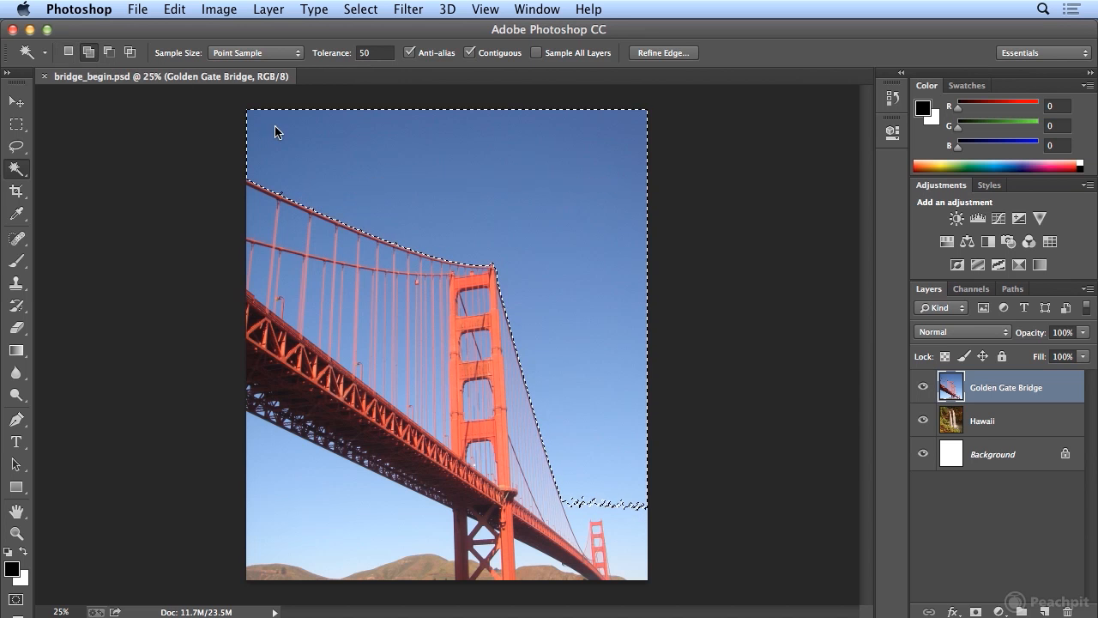
{"action": "left_click", "coordinate": [641, 537]}
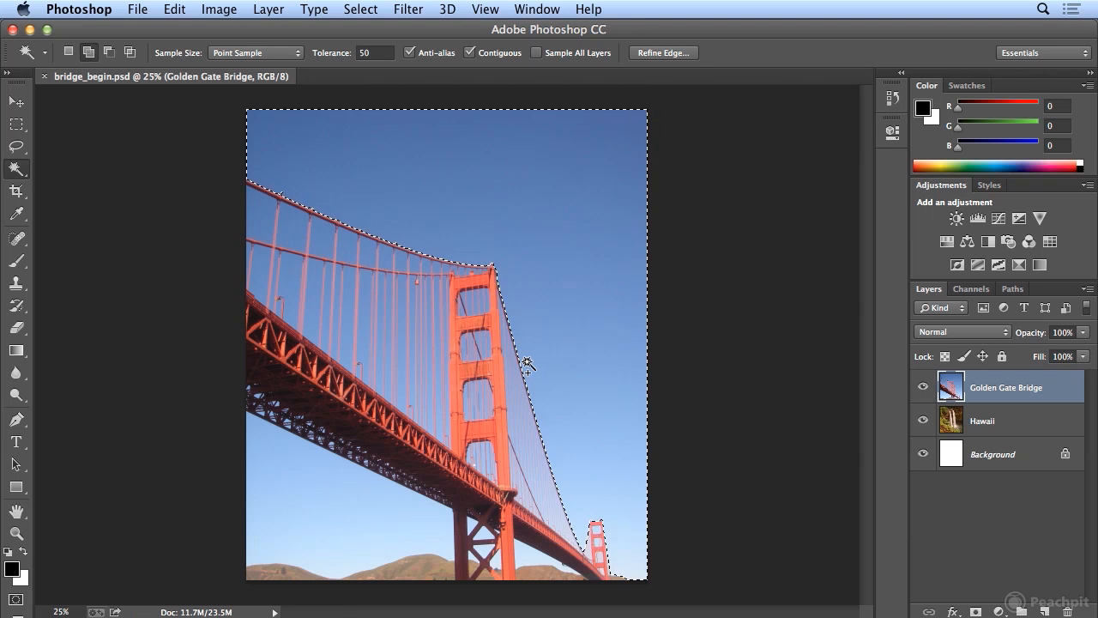
Step: Try extending the sky selection with Similar at tolerance 50, and undo it
{"action": "left_click", "coordinate": [361, 9]}
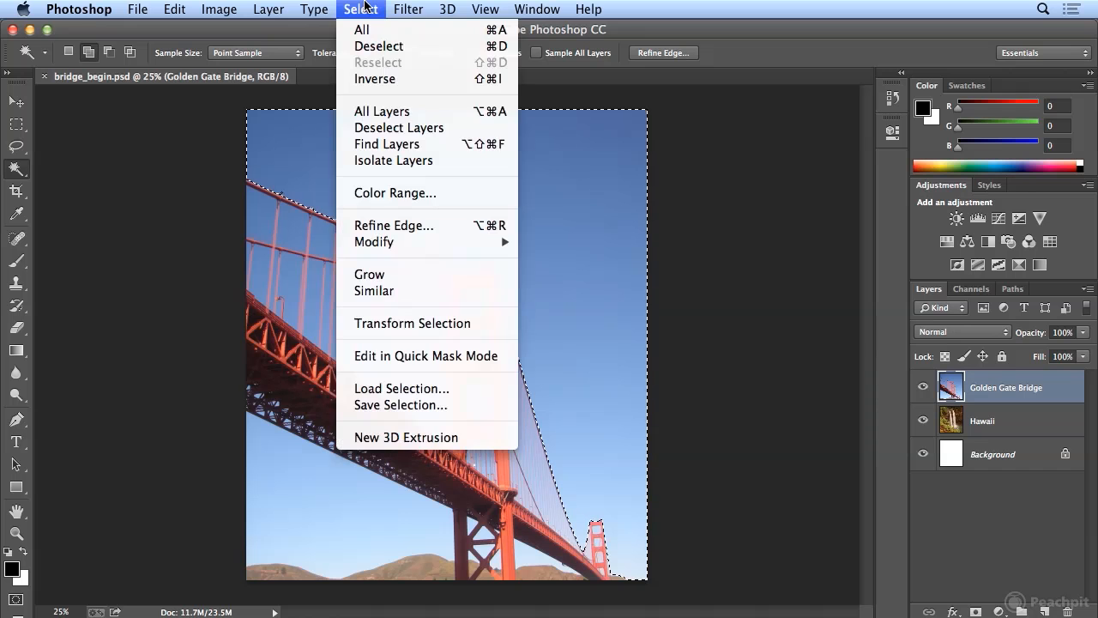
{"action": "left_click", "coordinate": [401, 293]}
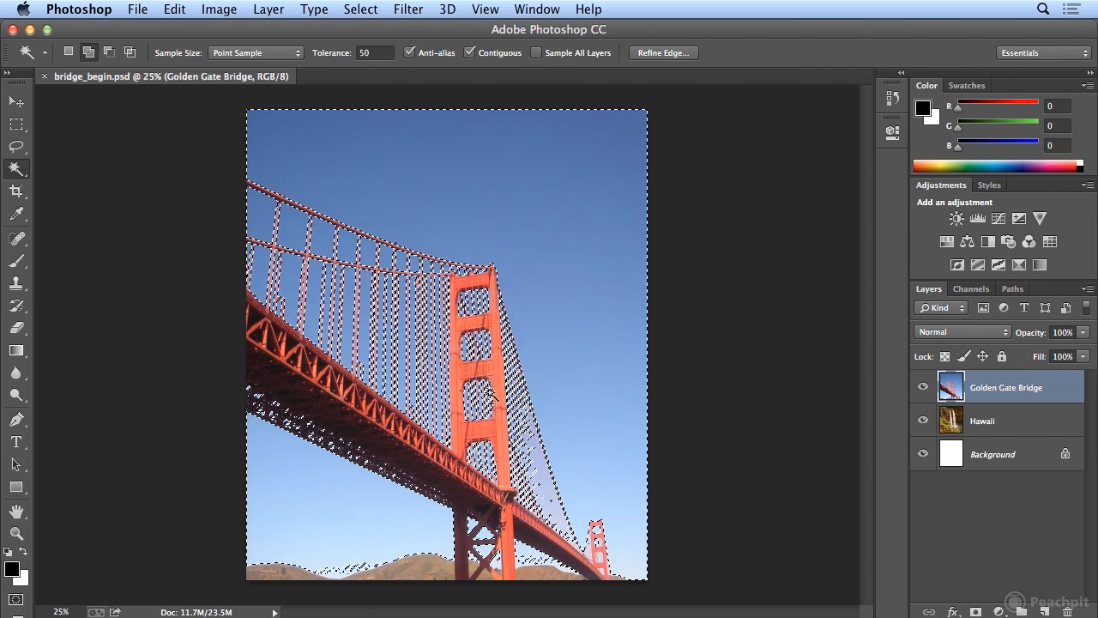
{"action": "left_click", "coordinate": [176, 9]}
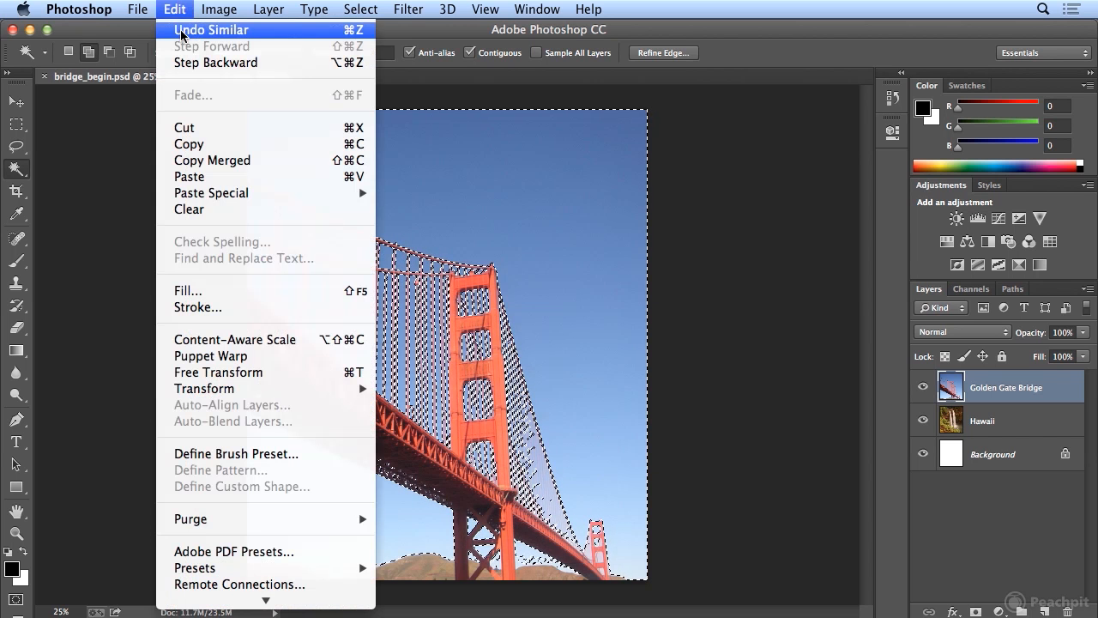
{"action": "left_click", "coordinate": [181, 29]}
Step: Set the Magic Wand tolerance to 20 and extend the sky selection twice with Similar
{"action": "double_click", "coordinate": [374, 53]}
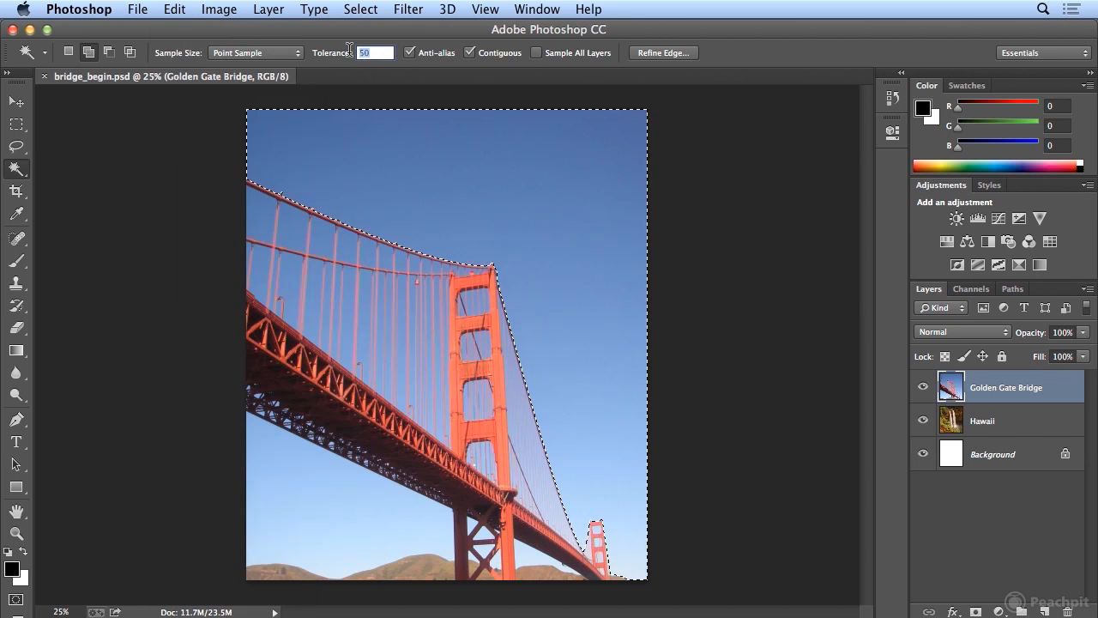
{"action": "type", "text": "20"}
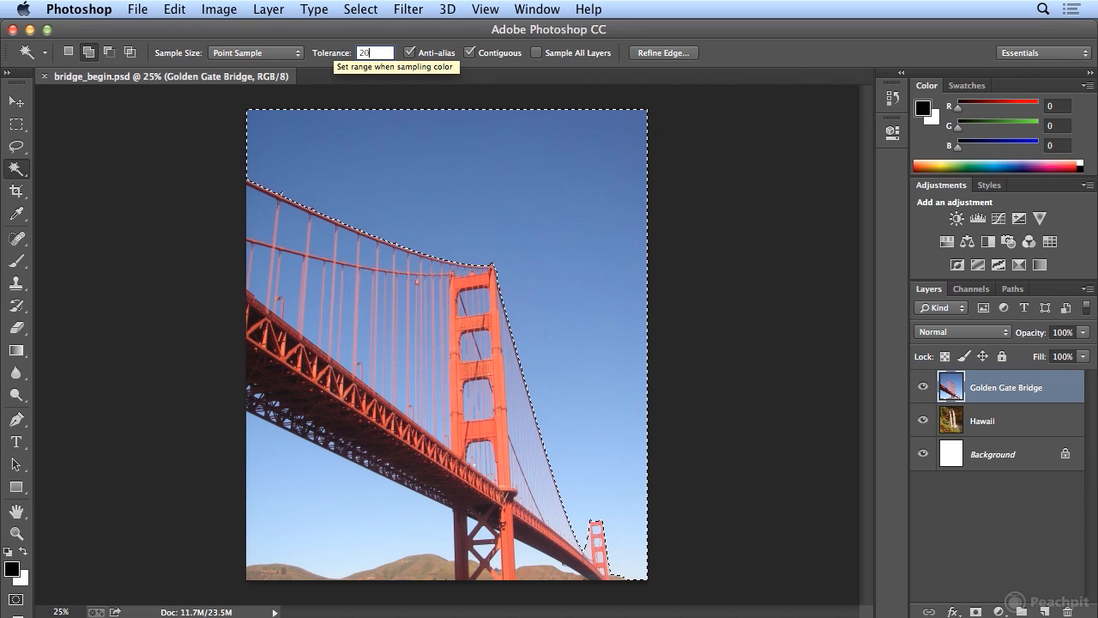
{"action": "left_click", "coordinate": [360, 8]}
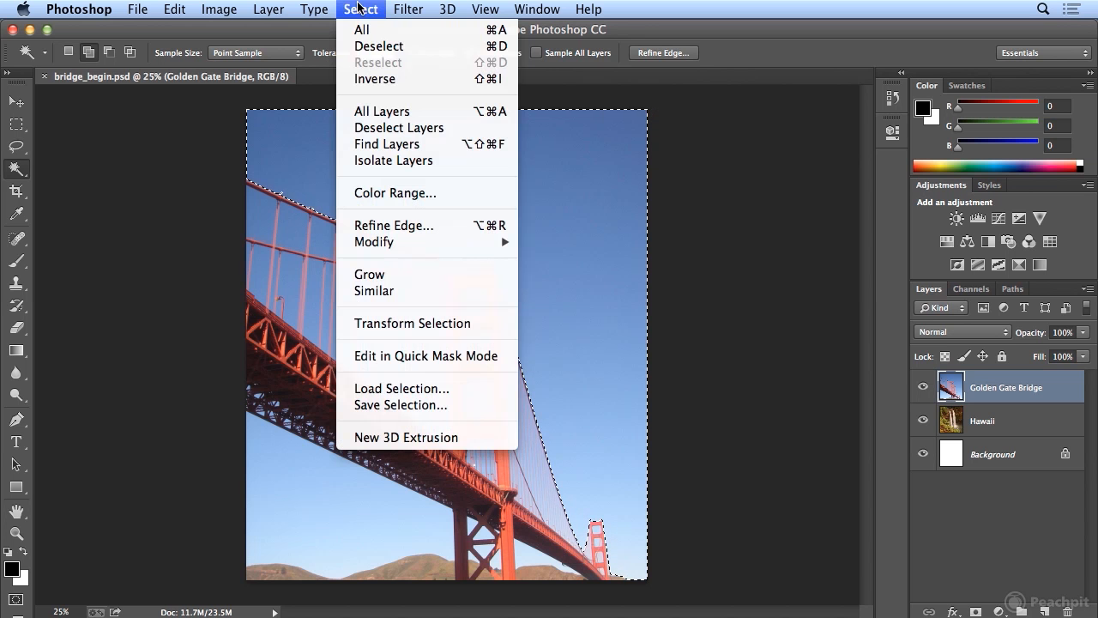
{"action": "left_click", "coordinate": [402, 293]}
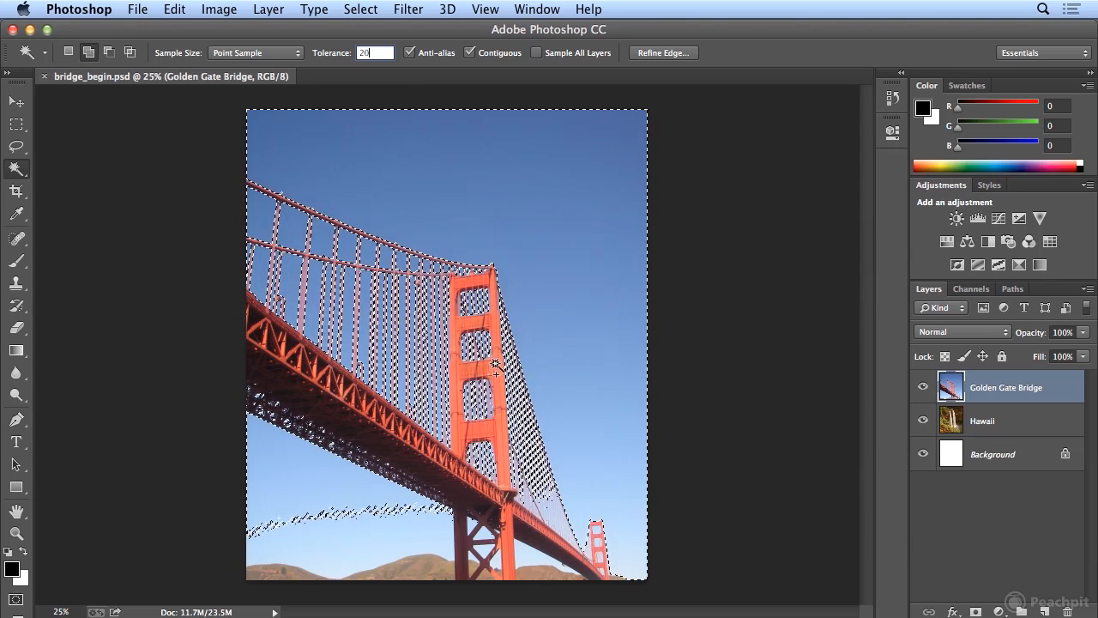
{"action": "left_click", "coordinate": [361, 9]}
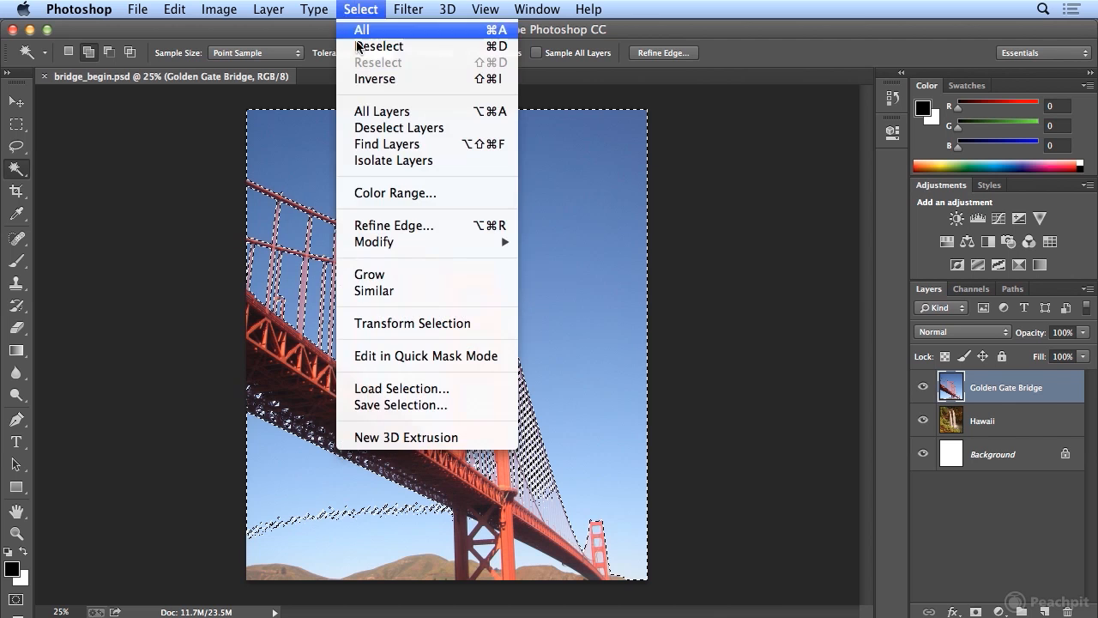
{"action": "left_click", "coordinate": [431, 292]}
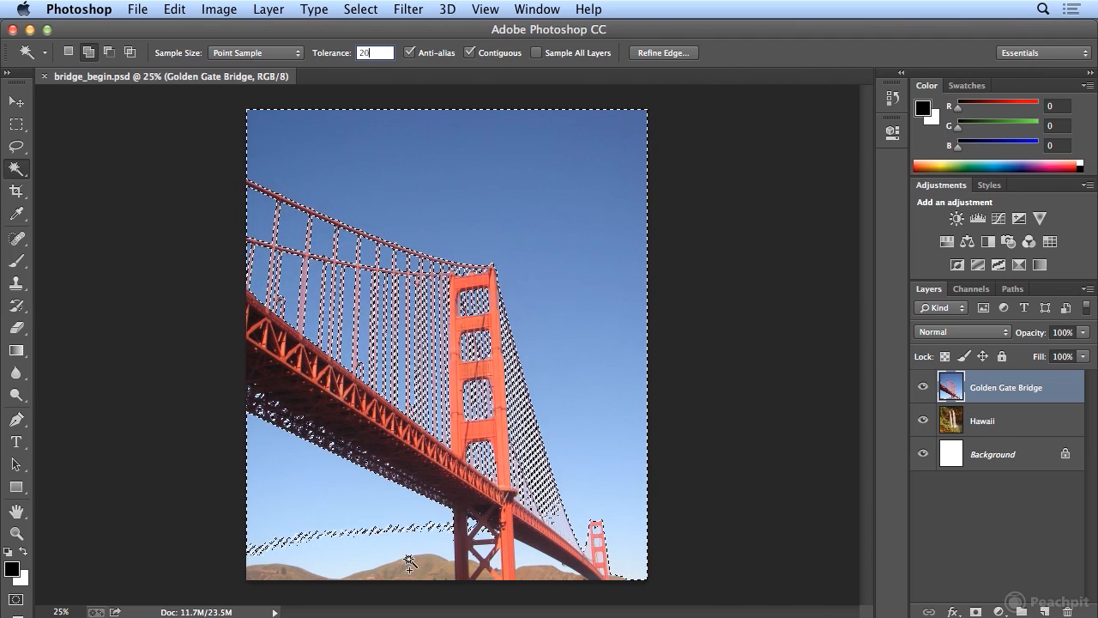
Step: Grow the sky selection and add the remaining strip of sky above the hills
{"action": "left_click", "coordinate": [360, 9]}
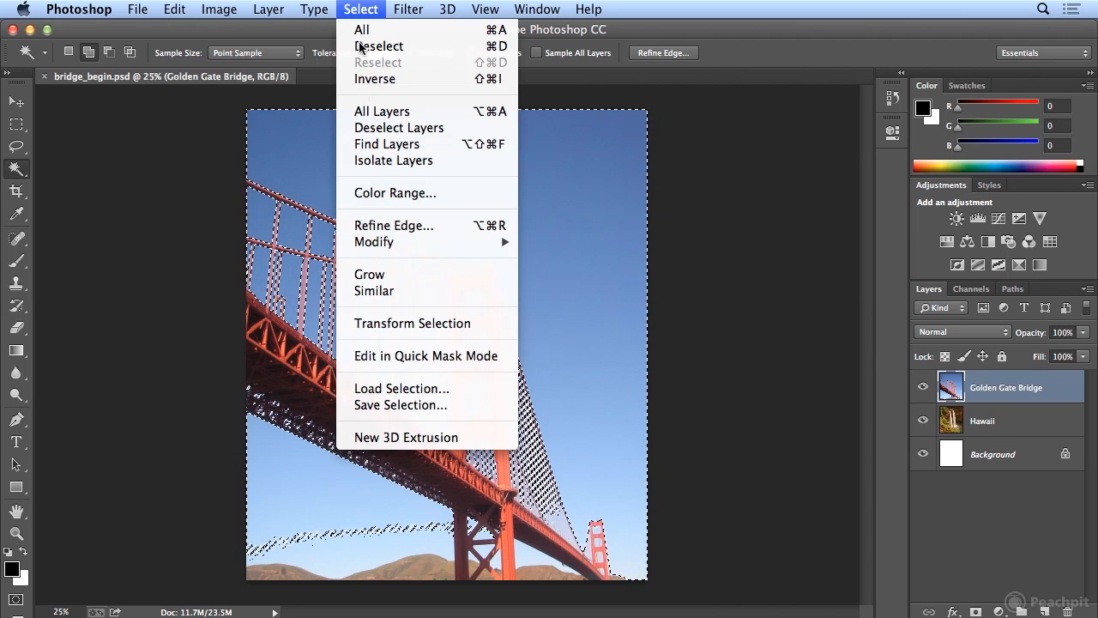
{"action": "left_click", "coordinate": [428, 274]}
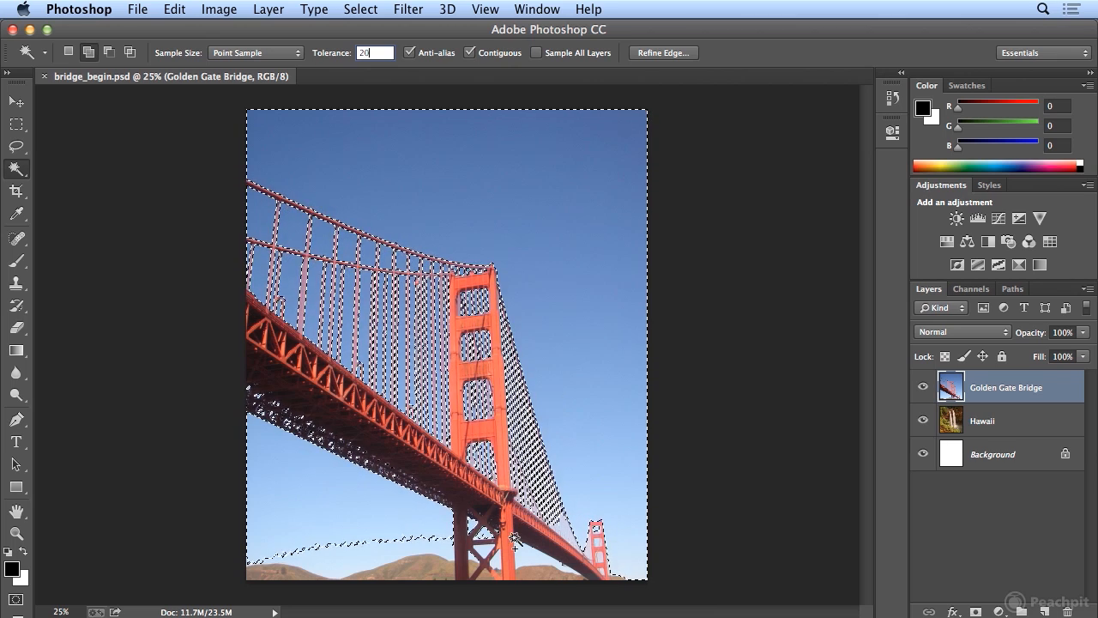
{"action": "key", "text": "Return"}
{"action": "left_click", "coordinate": [429, 552]}
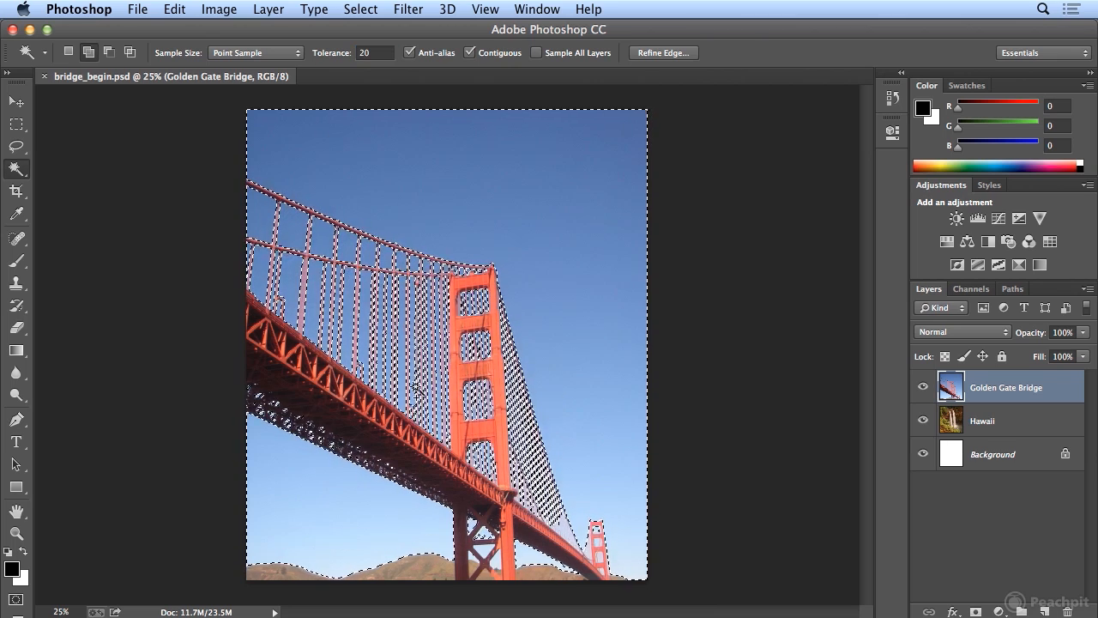
Step: Extend the sky selection with Similar once more and invert it to select the bridge and hills
{"action": "left_click", "coordinate": [361, 8]}
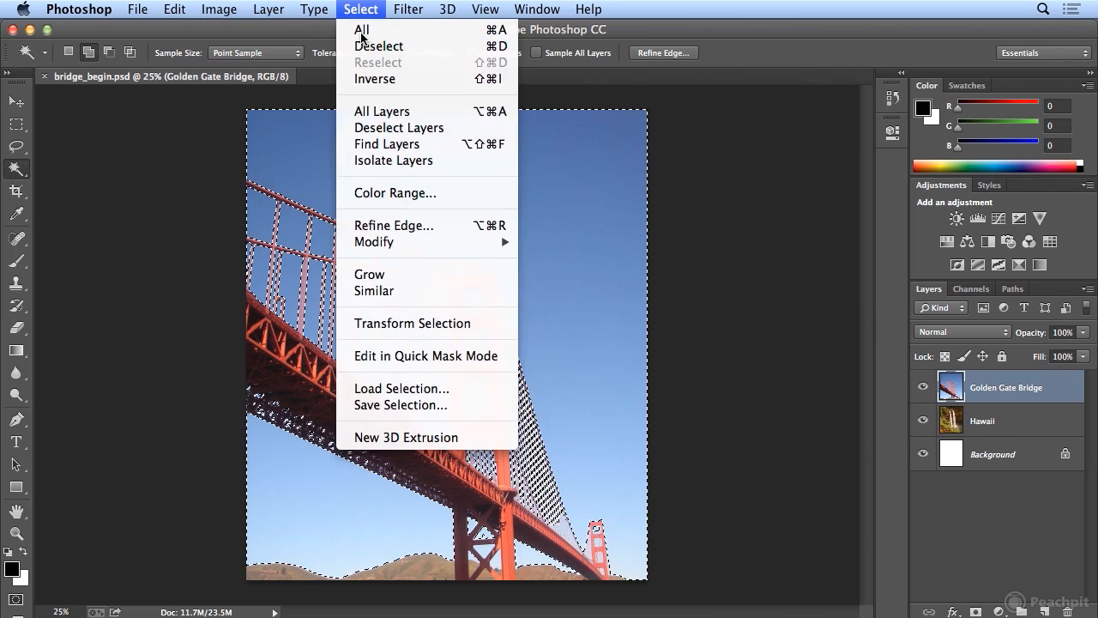
{"action": "left_click", "coordinate": [399, 291]}
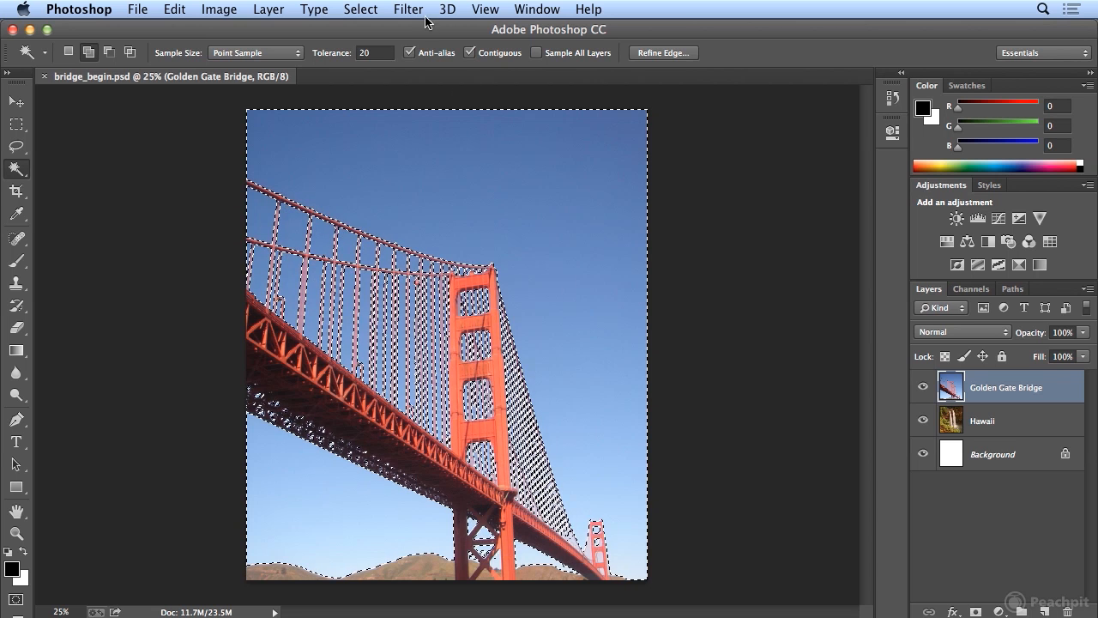
{"action": "left_click", "coordinate": [364, 9]}
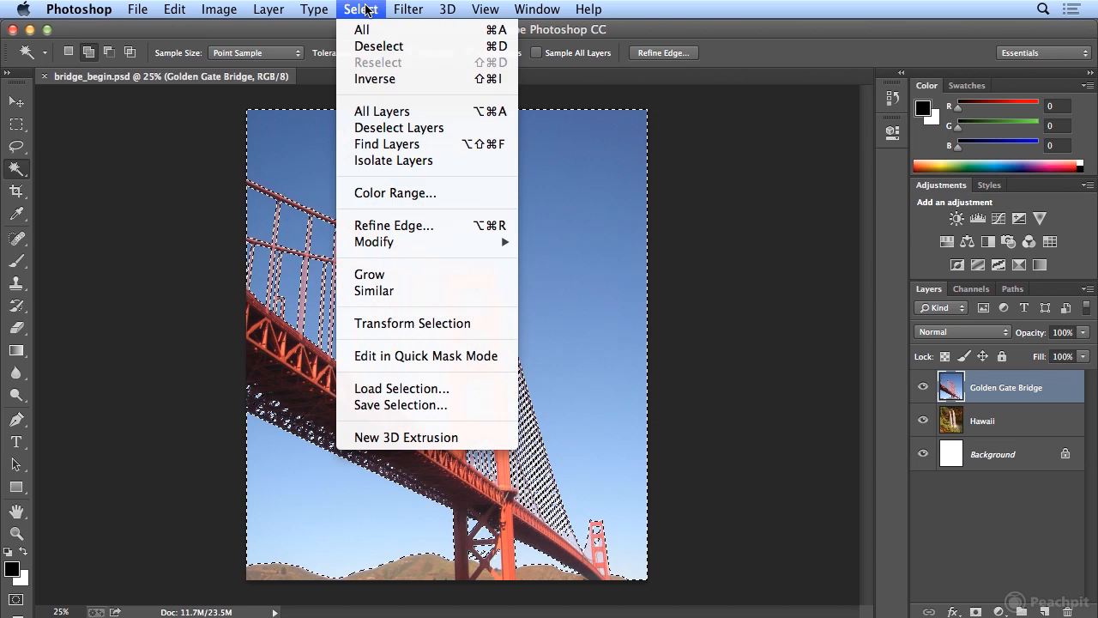
{"action": "left_click", "coordinate": [408, 80]}
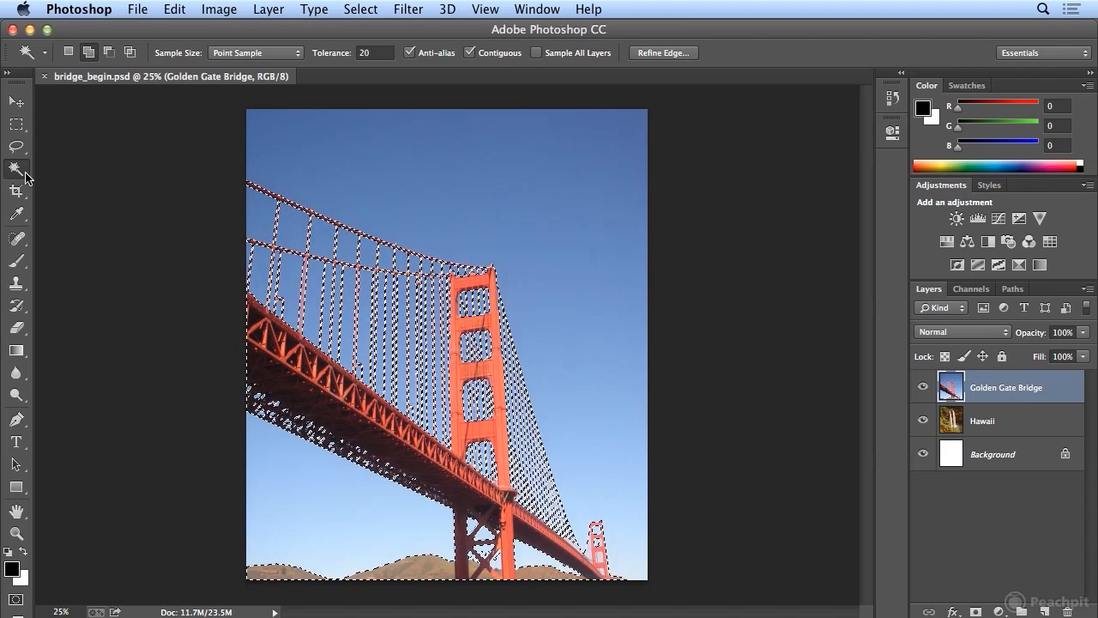
Step: Add a layer mask from the selection to the Golden Gate Bridge layer and set its blend mode to Multiply
{"action": "left_click", "coordinate": [976, 611]}
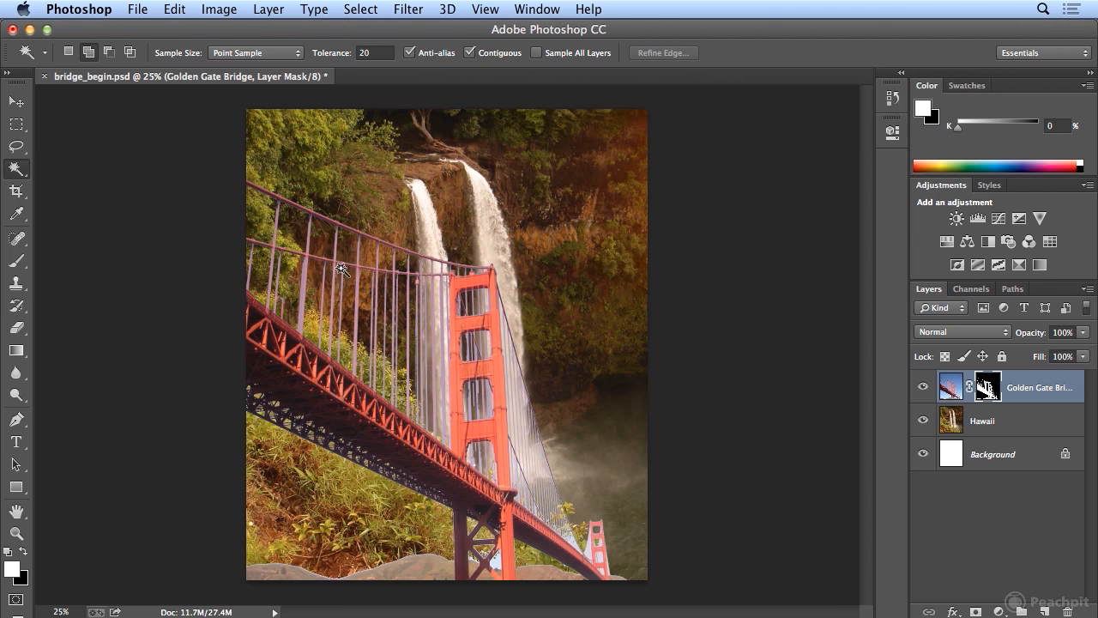
{"action": "left_click", "coordinate": [948, 332]}
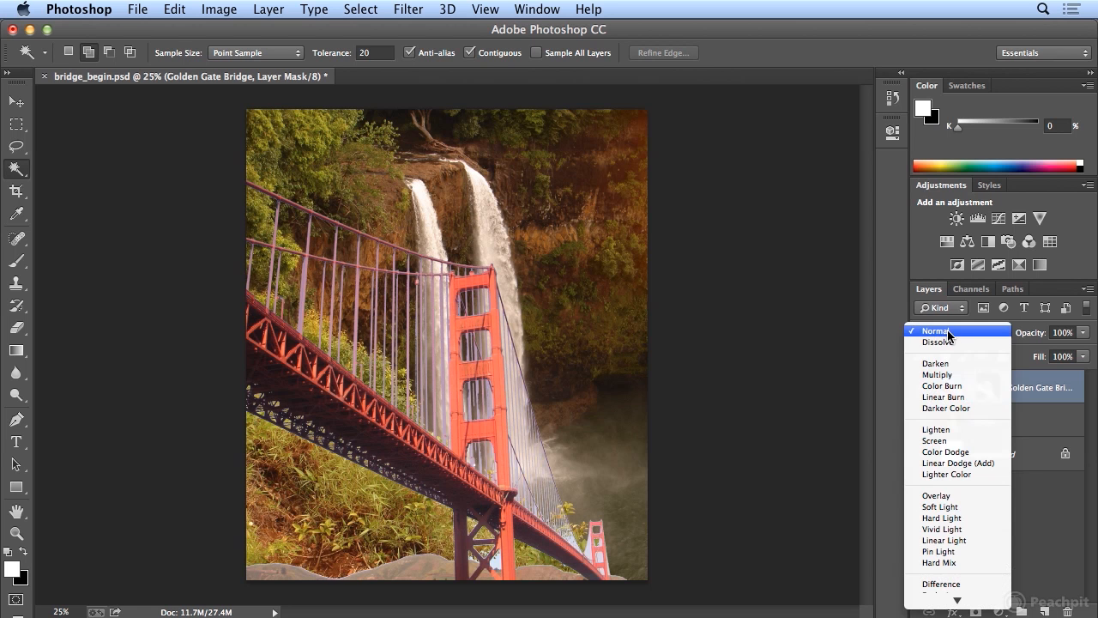
{"action": "left_click", "coordinate": [955, 375]}
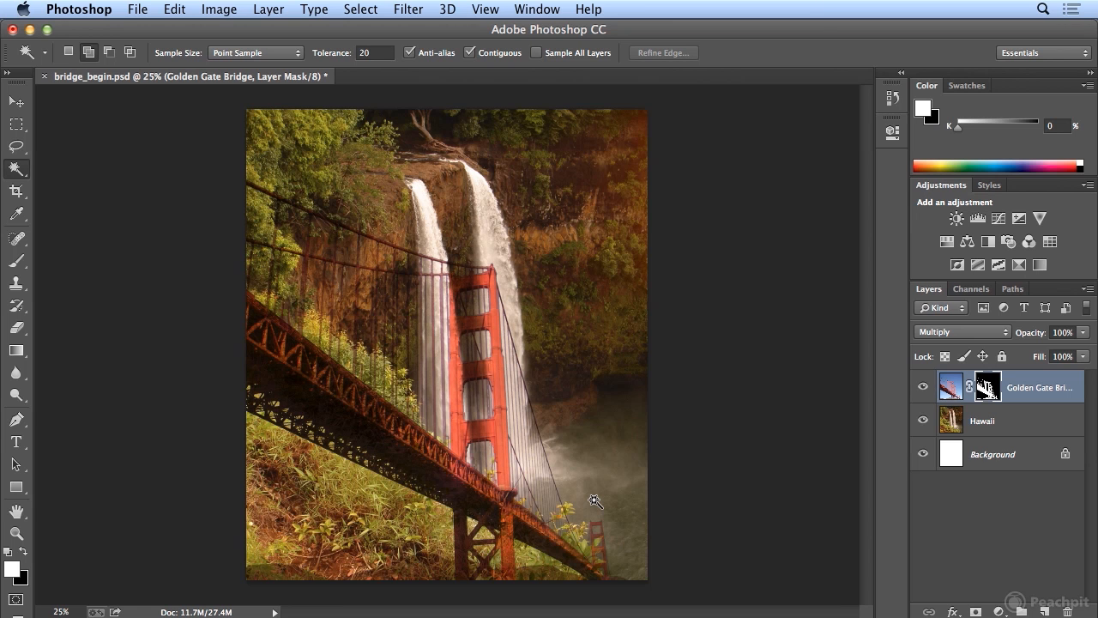
{"action": "left_click", "coordinate": [27, 169]}
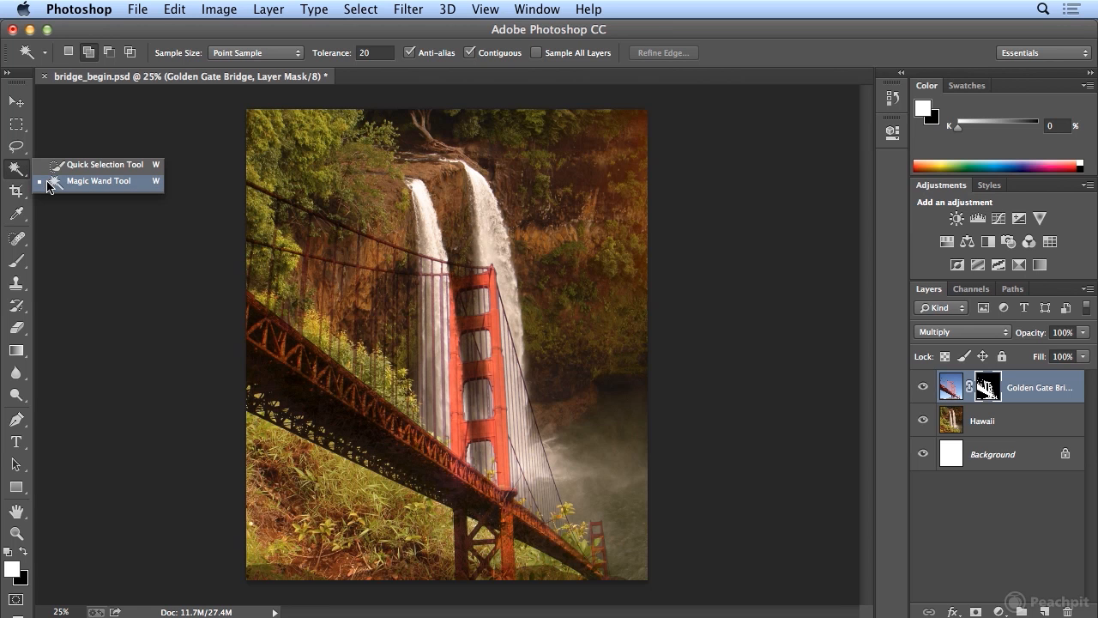
{"action": "left_click", "coordinate": [48, 182]}
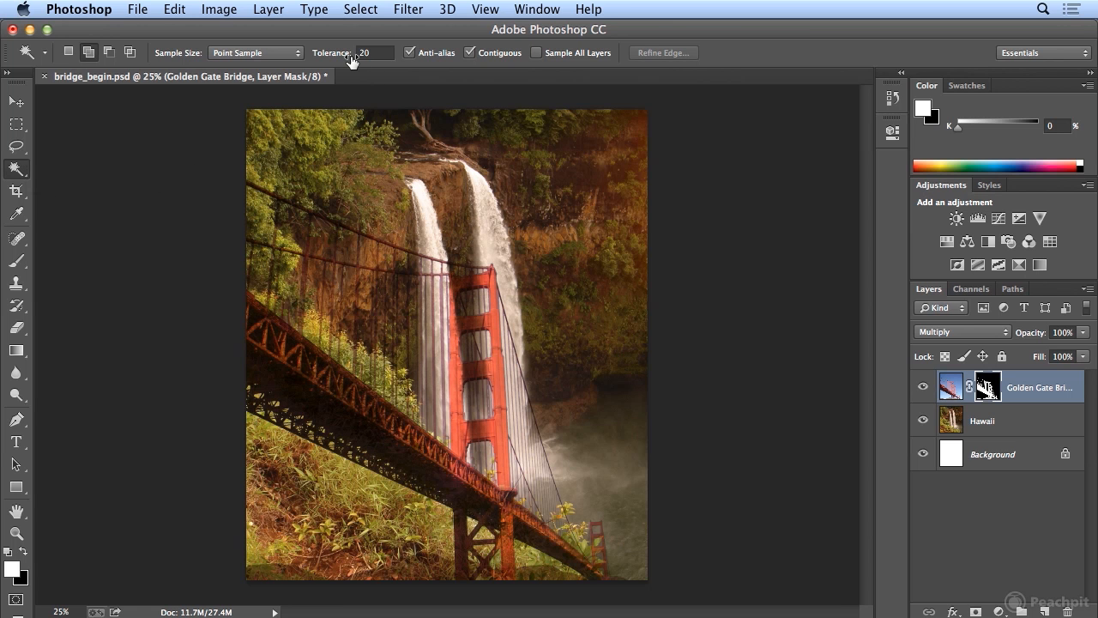
{"action": "left_click", "coordinate": [362, 10]}
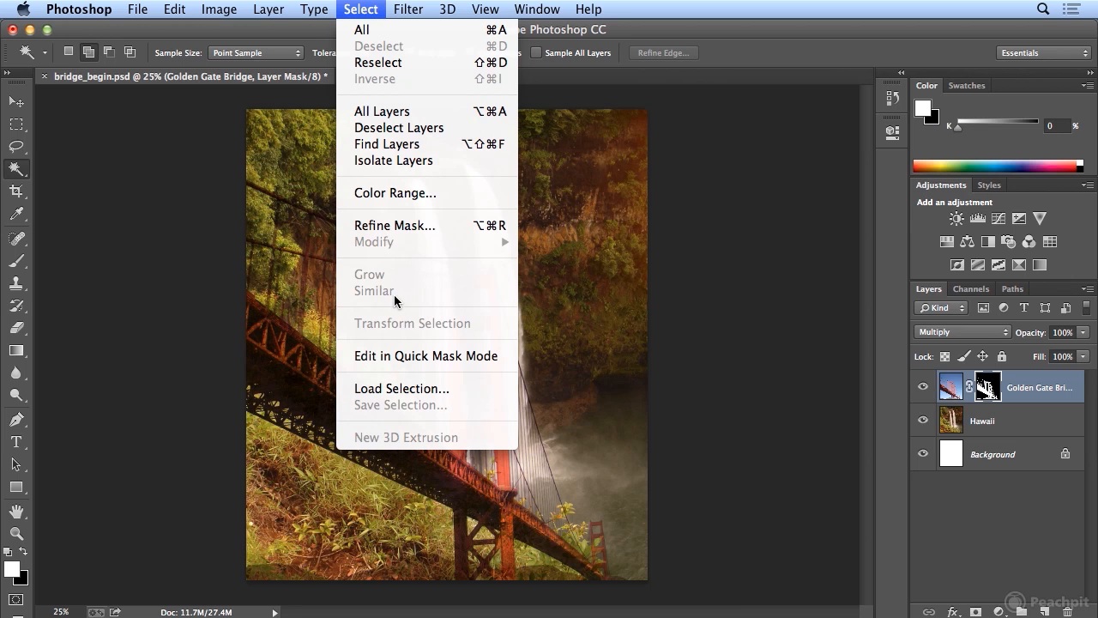
{"action": "left_click", "coordinate": [360, 10]}
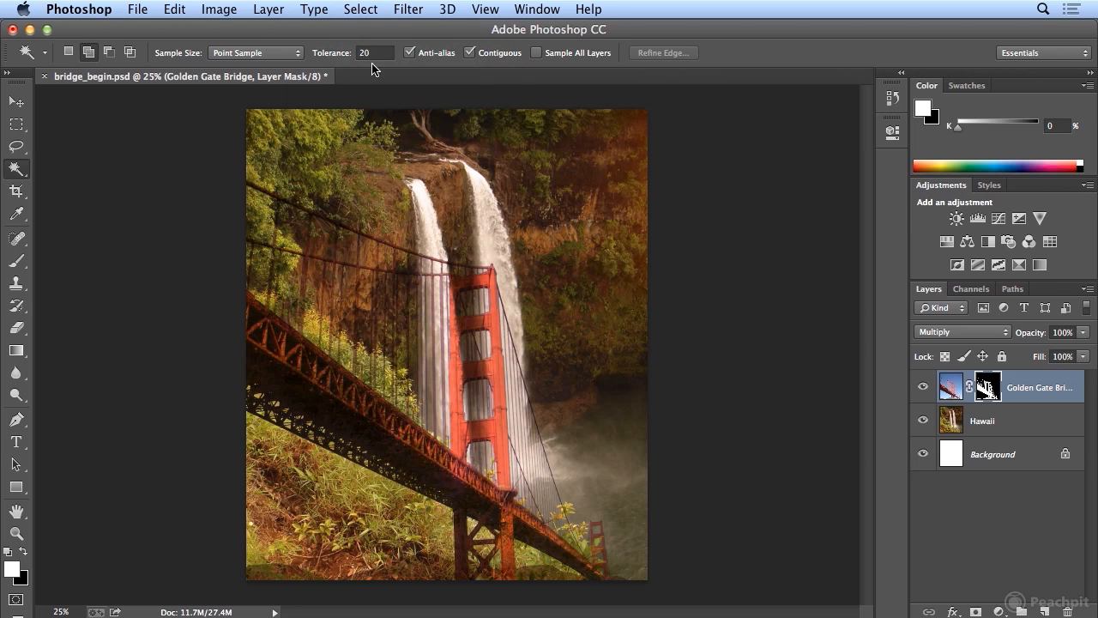
{"action": "left_click", "coordinate": [365, 10]}
{"action": "mouse_move", "coordinate": [409, 9]}
{"action": "left_click", "coordinate": [365, 9]}
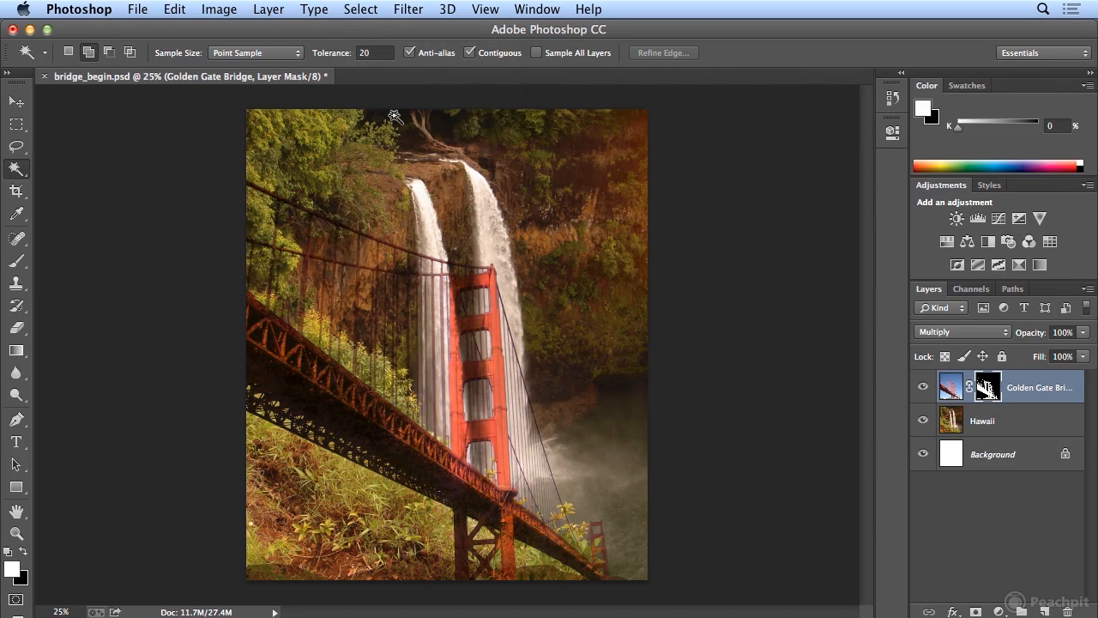